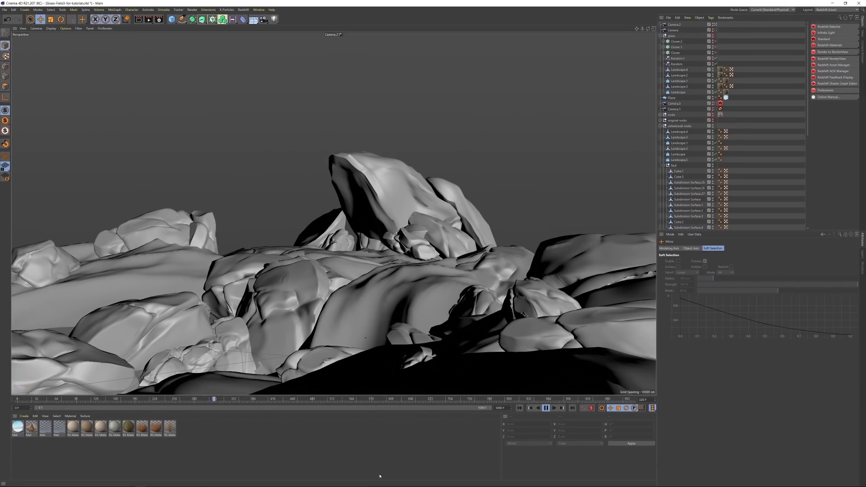
Try moving the small rock on the far hill of the boulder landscape and undo the change
left_click_drag(433, 227, 385, 263, "alt")
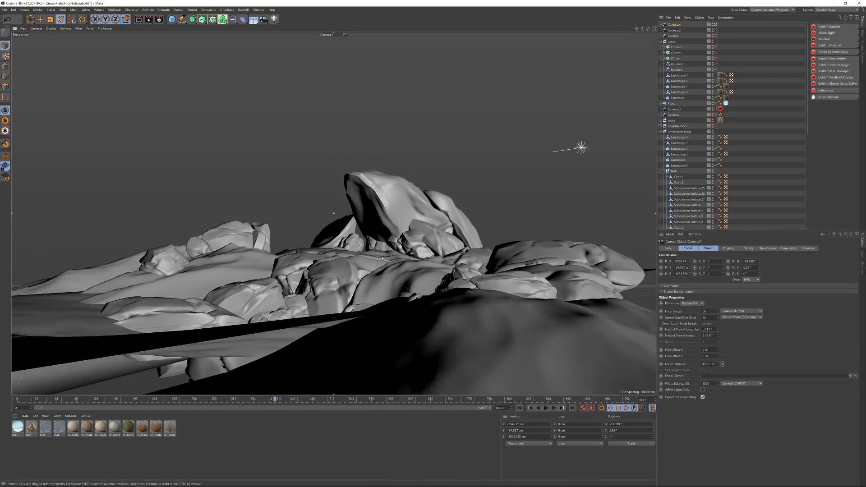
middle_click_drag(385, 264, 424, 235, "alt")
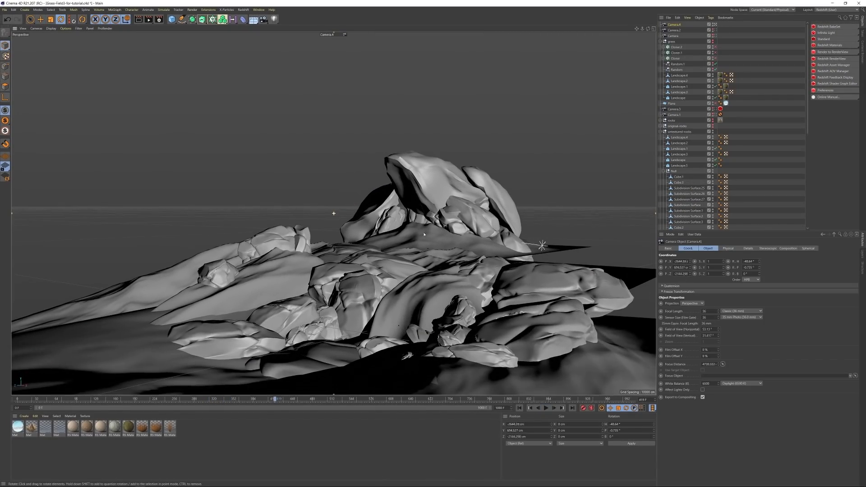
left_click(275, 242)
key("e")
left_click_drag(276, 242, 336, 213)
key("r")
key("ctrl+z")
Try moving and scaling the flat rock at the near end of the boulder group, undoing the change
key("e")
left_click(552, 273)
left_click_drag(551, 264, 482, 174)
key("t")
left_click_drag(463, 201, 453, 200)
mouse_move(554, 198)
left_mouse_down()
mouse_move(509, 200)
mouse_move(558, 201)
left_mouse_up()
key("ctrl+z")
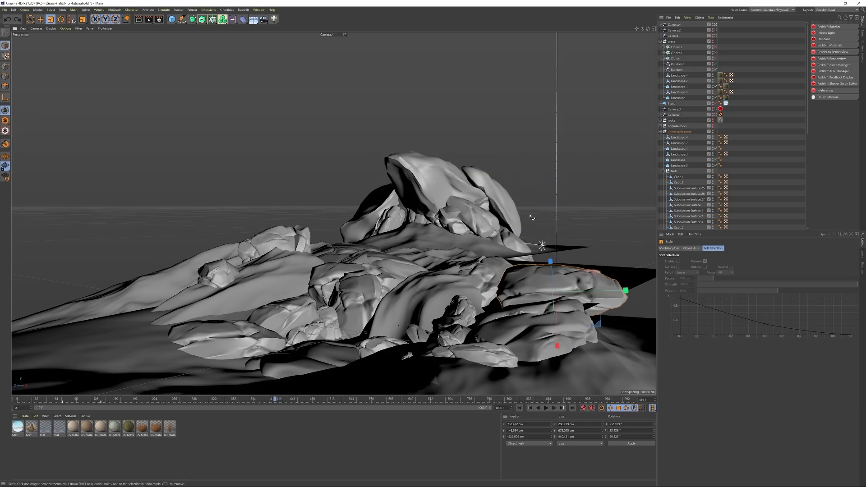
Try scaling the tall boulder, undo the changes, and deselect it
key("e")
left_click(416, 189)
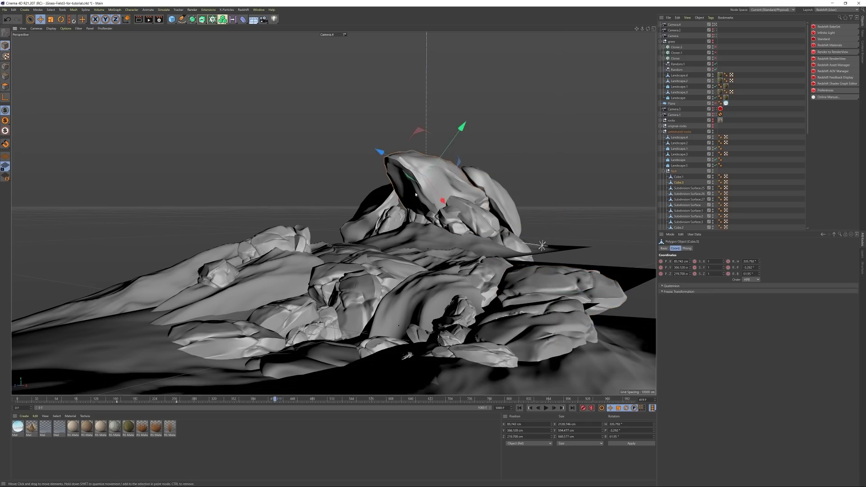
key("t")
left_click_drag(413, 191, 360, 144)
key("r")
key("ctrl+z")
key("ctrl+z")
key("ctrl+z")
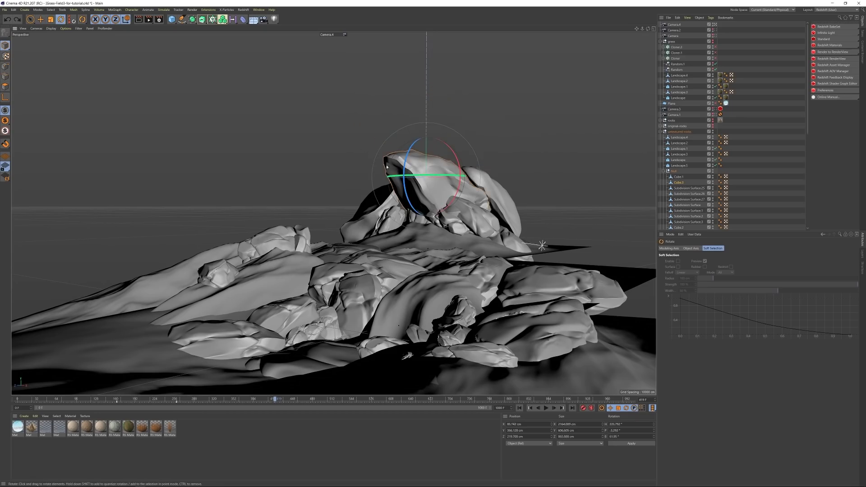
key("e")
left_click(574, 216)
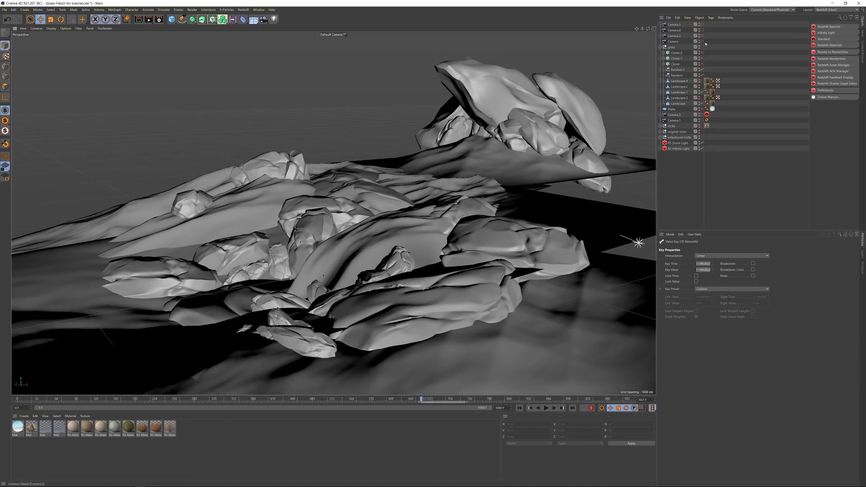
Enable the three grass cloners, go to frame 660, and inspect the grass covering the hills around the rocks
left_click(702, 64)
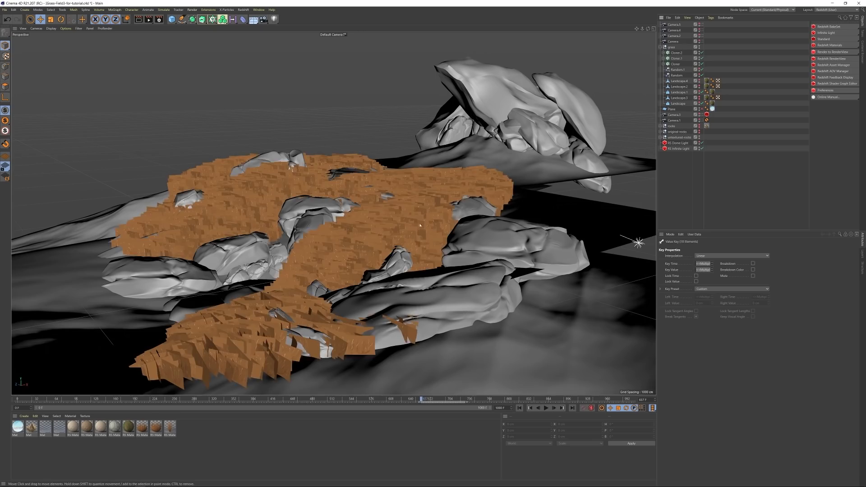
right_click_drag(365, 217, 383, 217, "alt")
left_click_drag(366, 217, 419, 203, "alt")
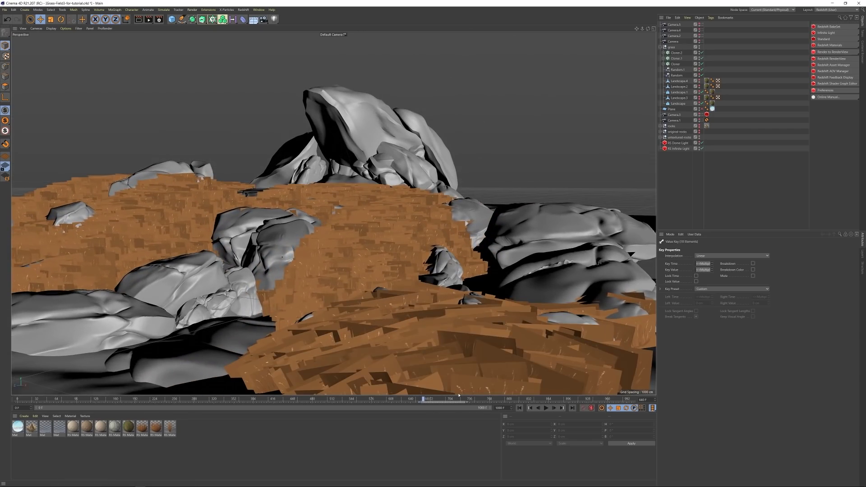
left_click(423, 399)
right_click_drag(361, 216, 386, 216, "alt")
left_click_drag(387, 216, 440, 234, "alt")
scroll(415, 265, "up", 4)
left_click_drag(416, 266, 421, 259, "alt")
Preview the grass between the rocks in the Redshift RenderView and disable the grass cloners
left_click(831, 58)
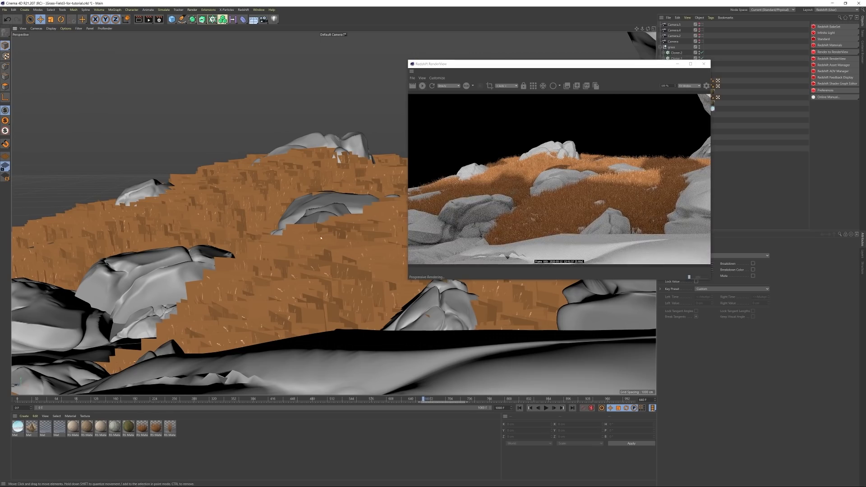
left_click_drag(324, 239, 364, 244, "alt")
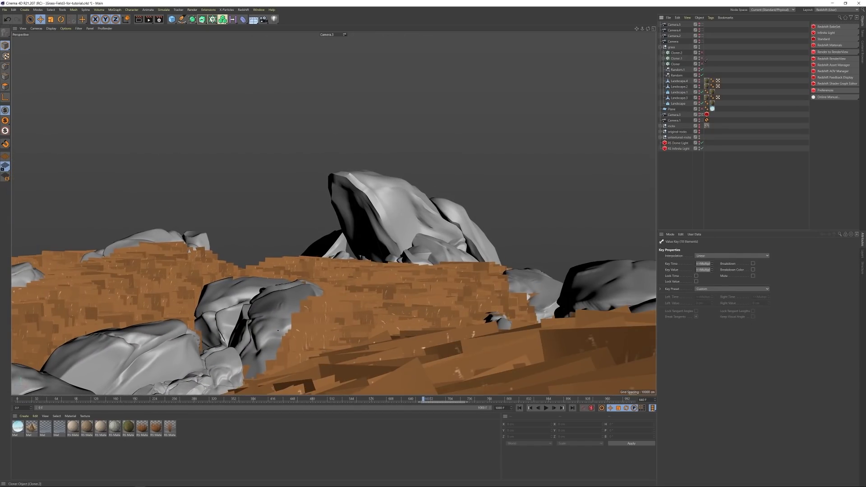
left_click(702, 63)
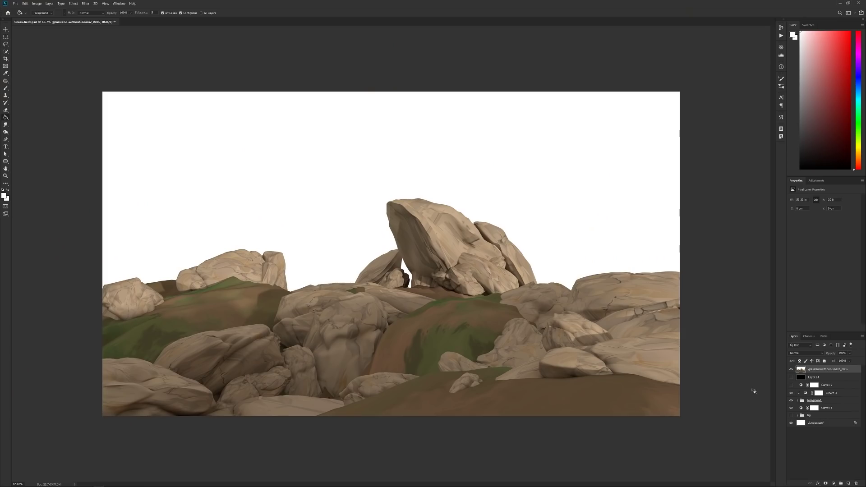
In Photoshop, hide the top grassland render layer, toggle the sky background group on and off, and hide the Background layer
key("v")
left_click(767, 426)
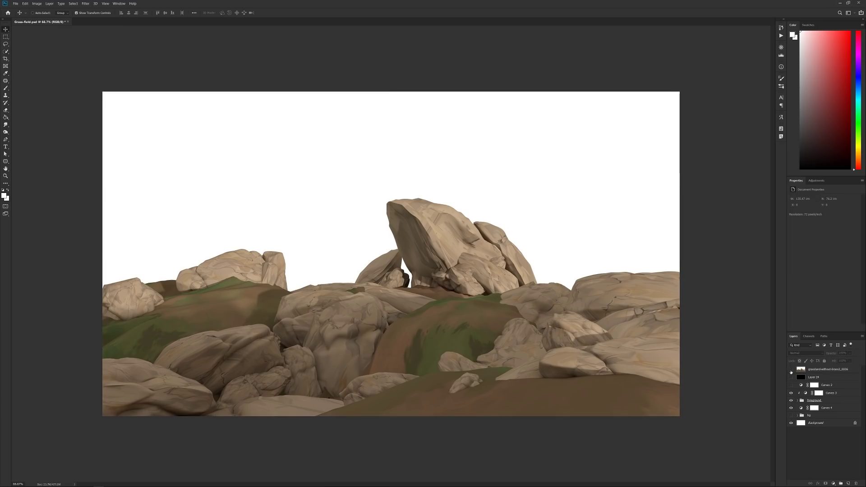
left_click(791, 371)
left_click(791, 416)
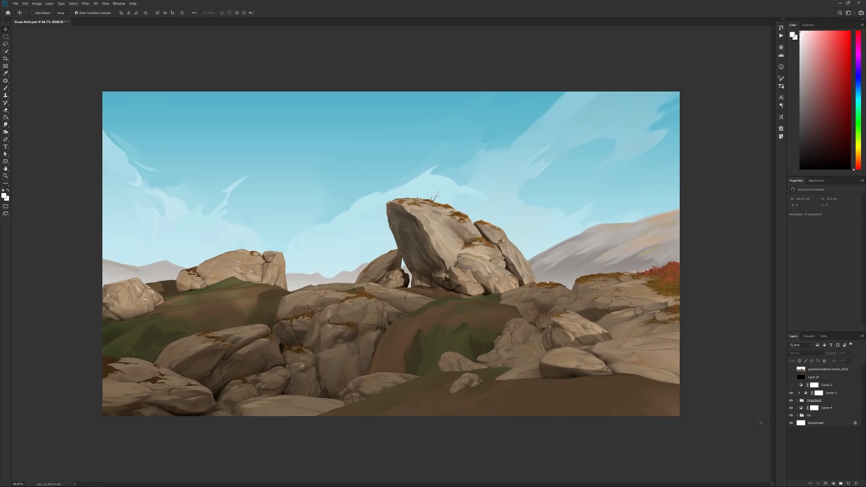
left_click(790, 415)
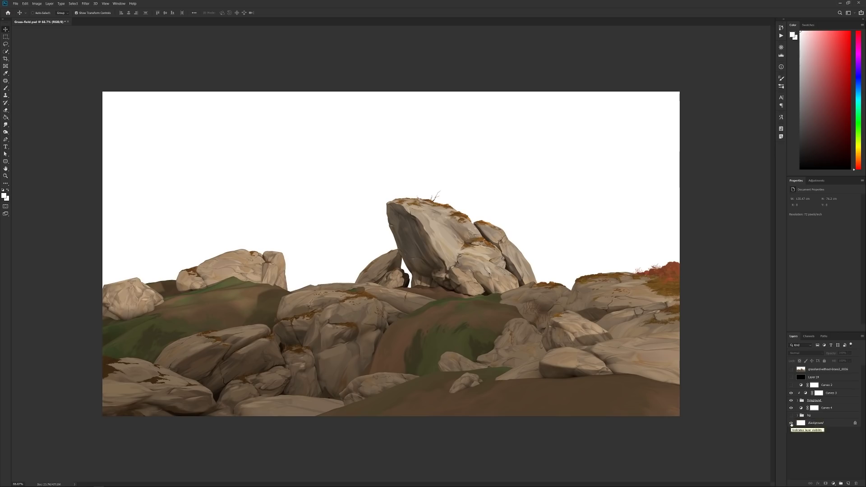
left_click(790, 422)
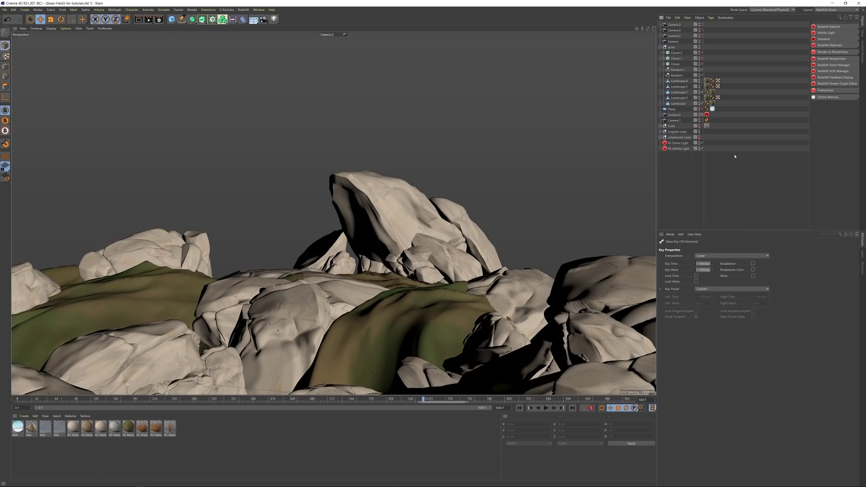
In Cinema 4D, show the textured rocks group and hide the original rocks group
left_click(700, 127)
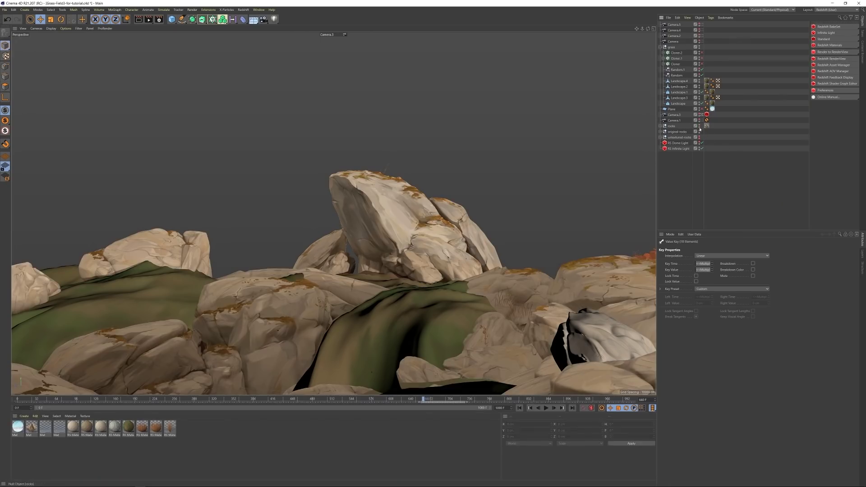
left_click(700, 133)
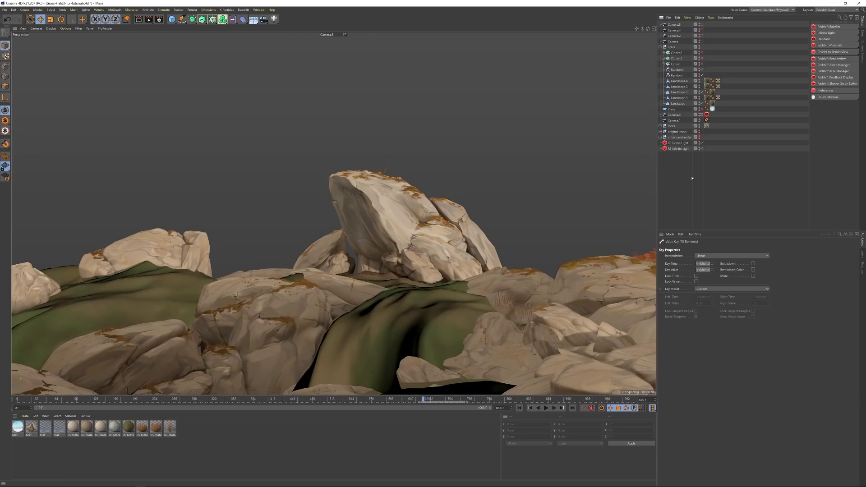
Examine the image texture in the Luminance channel of the painted rock material and close the Material Editor
double_click(32, 426)
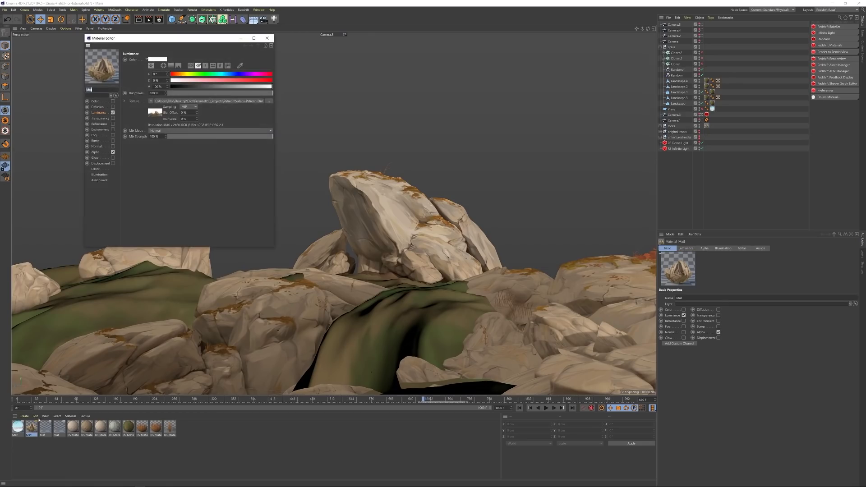
left_click_drag(158, 38, 158, 56)
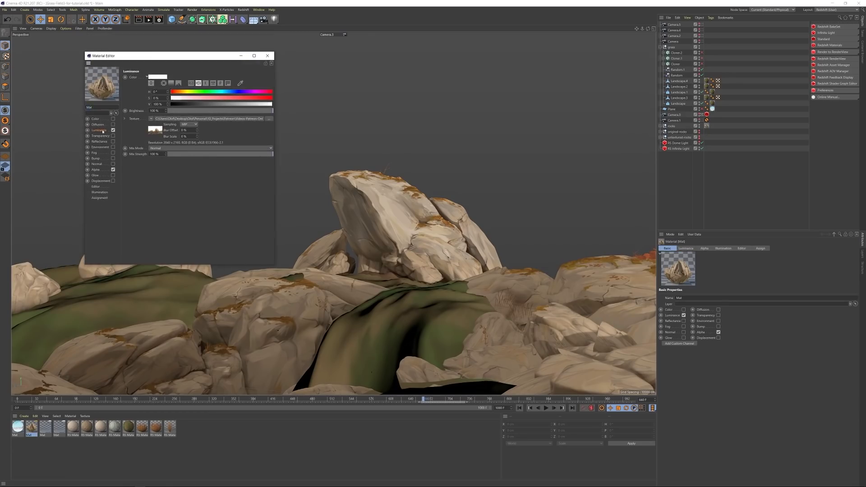
left_click(154, 131)
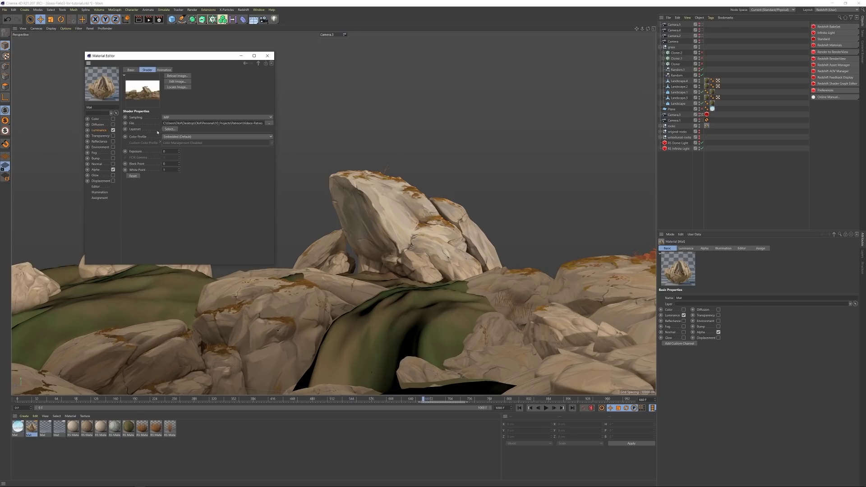
left_click(268, 56)
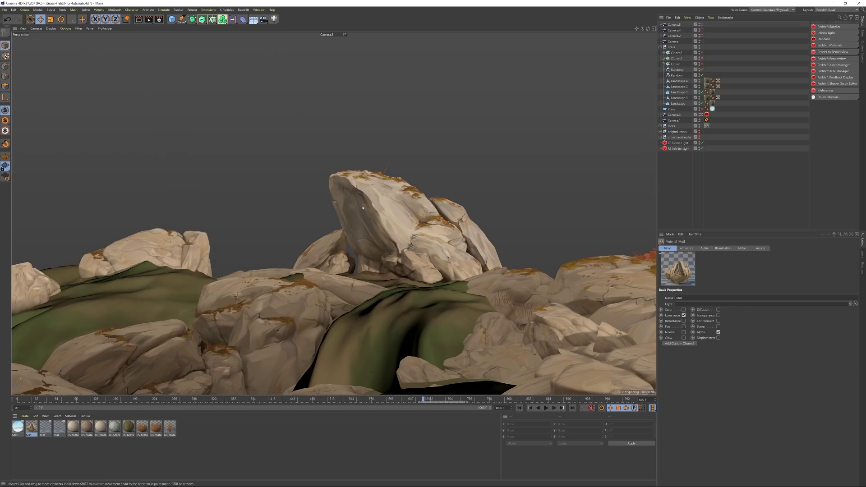
Open the Redshift RenderView, move it clear of the object list, and enable the three grass cloners
left_click(832, 59)
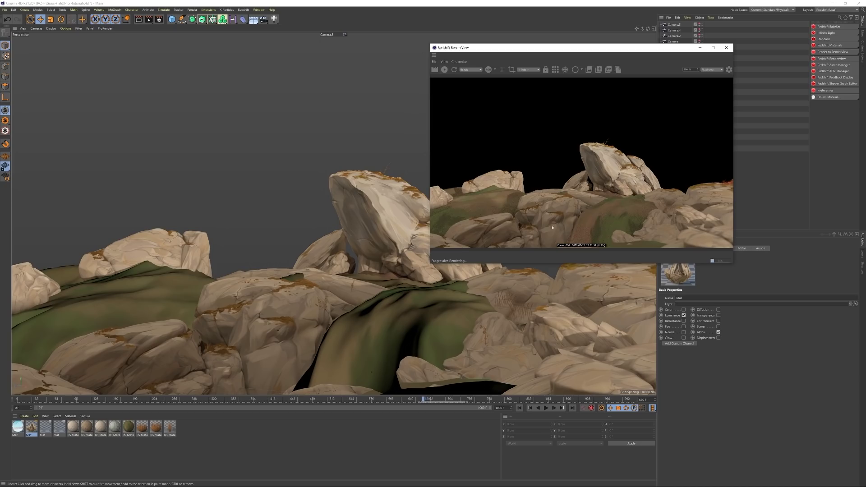
left_click_drag(587, 48, 370, 33)
left_click_drag(702, 63, 703, 53)
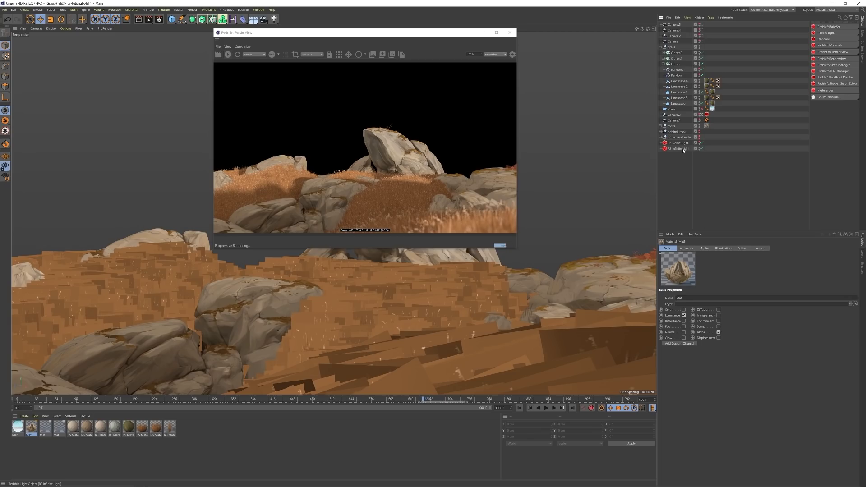
Rotate the RS Infinite Light slightly to adjust the direction of light across the grass
left_click(683, 149)
key("r")
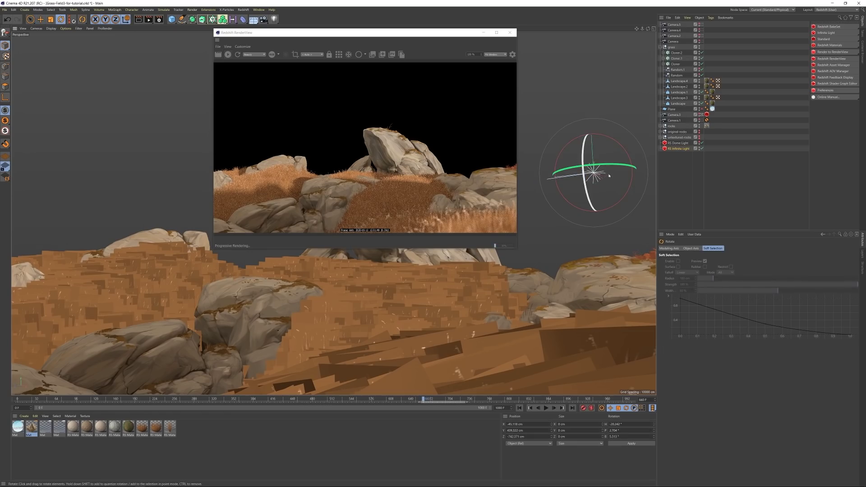
left_click_drag(607, 151, 630, 178)
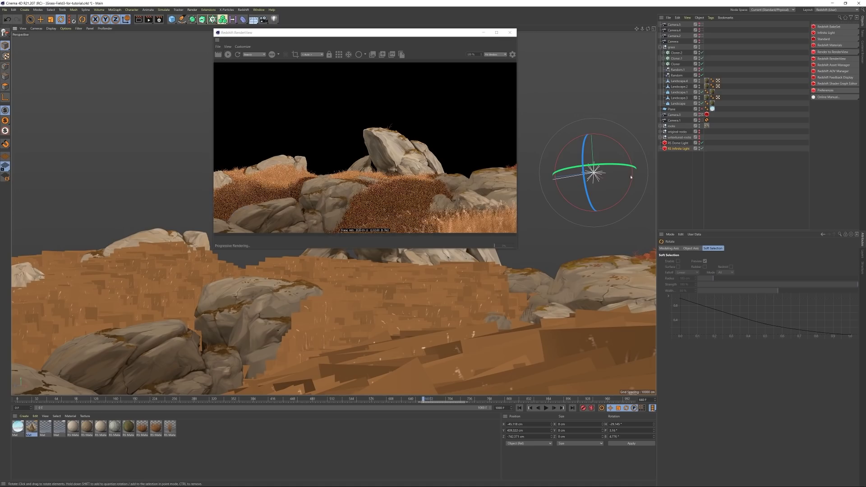
Compare the render with the RS Dome Light and the RS Infinite Light each switched off in turn, and close the RenderView
left_click(702, 145)
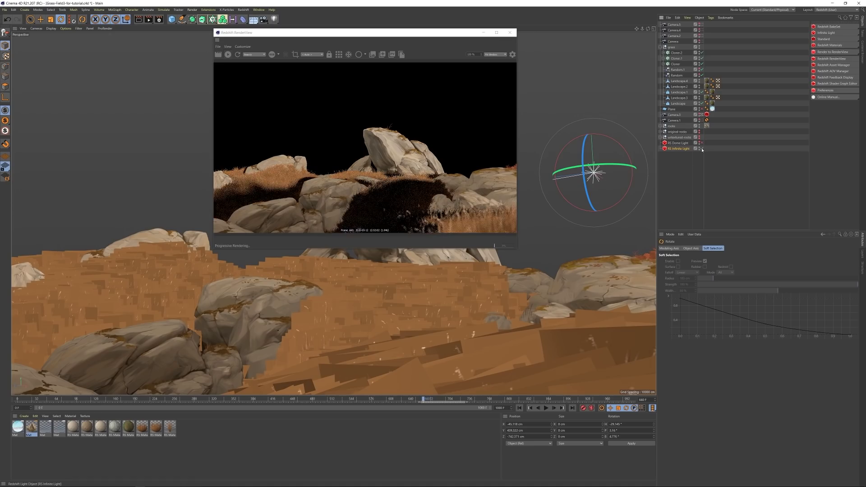
left_click(702, 143)
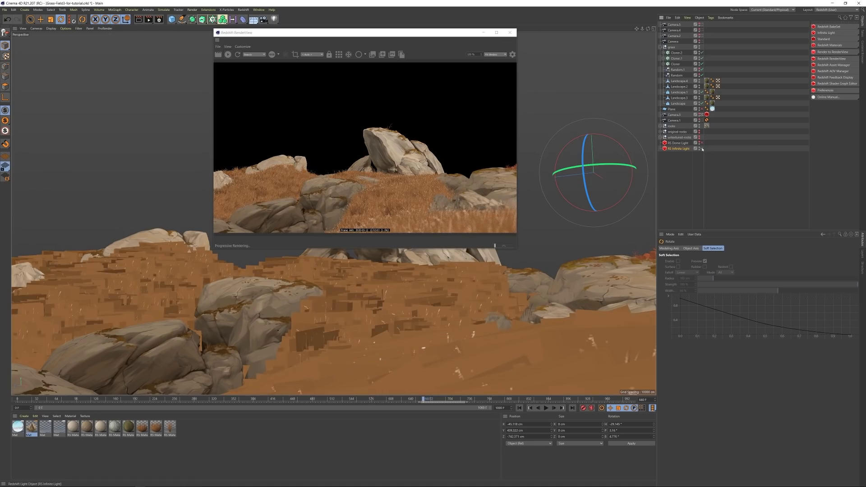
left_click(702, 149)
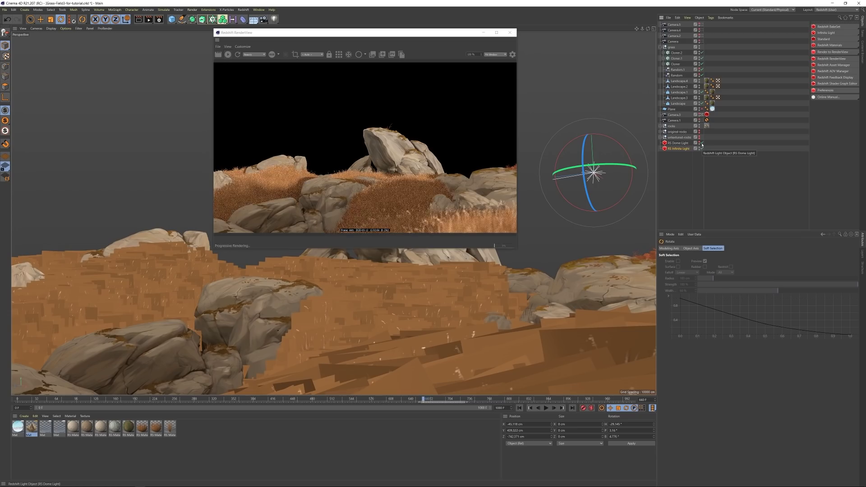
left_click(510, 33)
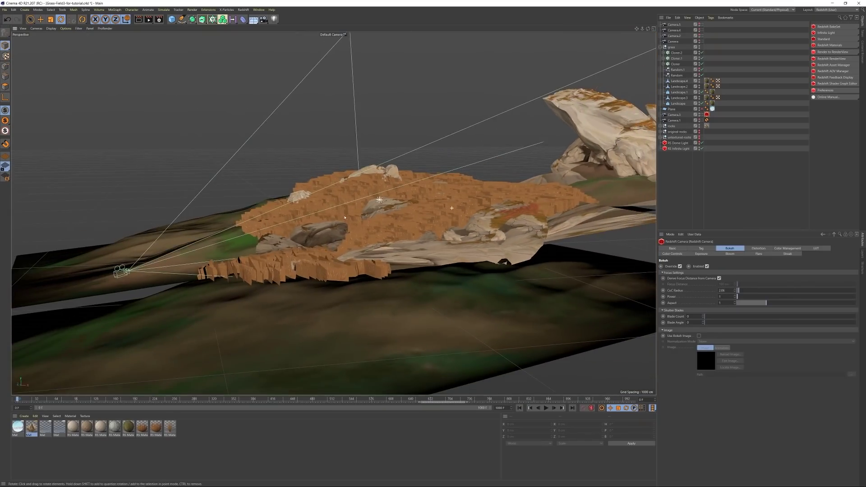
Scrub the timeline from frame 0 to examine the camera's movement past the grass field
right_click_drag(355, 215, 402, 213, "alt")
left_click_drag(18, 399, 51, 394)
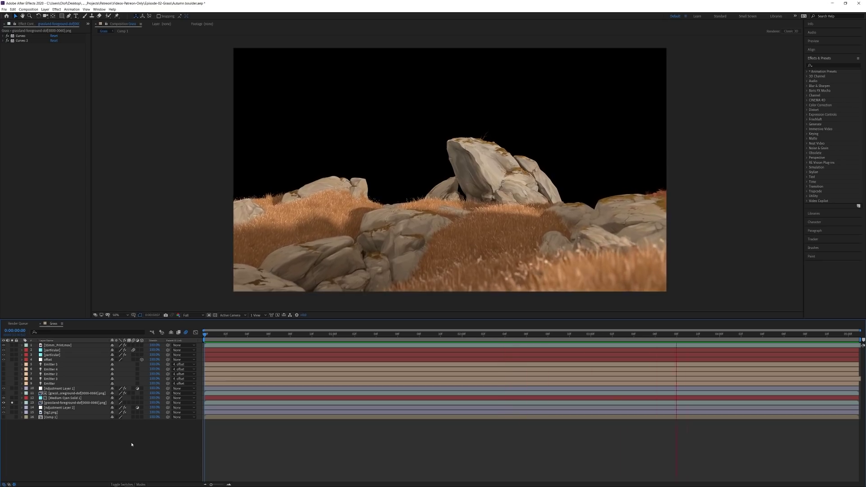
In After Effects, turn off solo for the grassland foreground layer and both Particular layers, and play the full composite
left_click(12, 403)
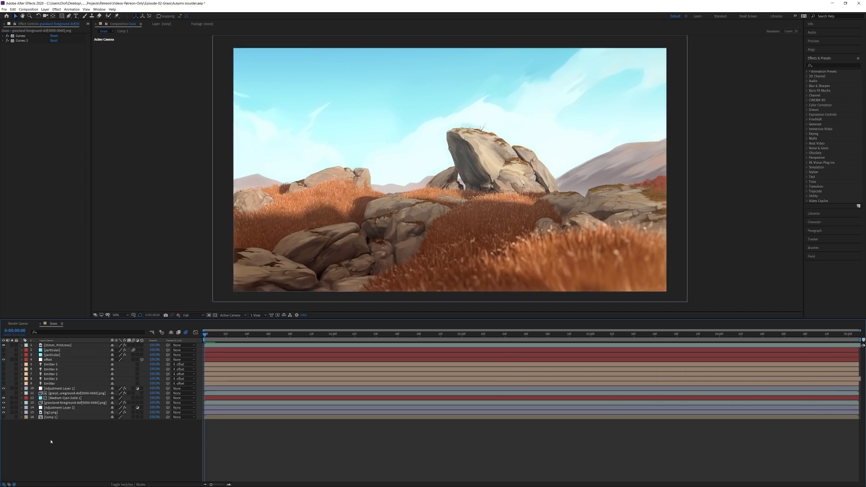
key("space")
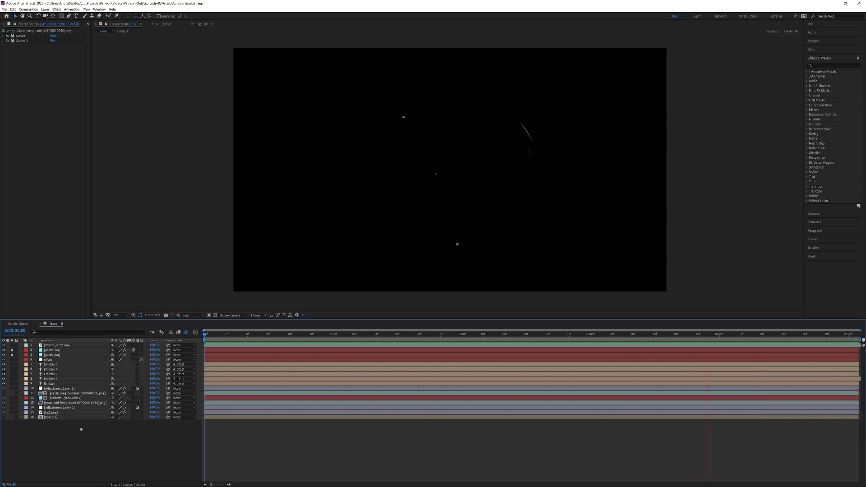
left_click_drag(13, 352, 14, 356)
key("space")
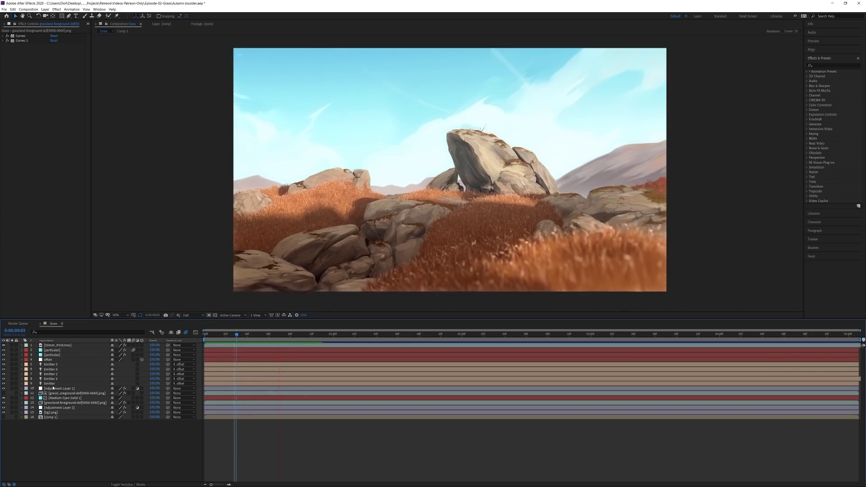